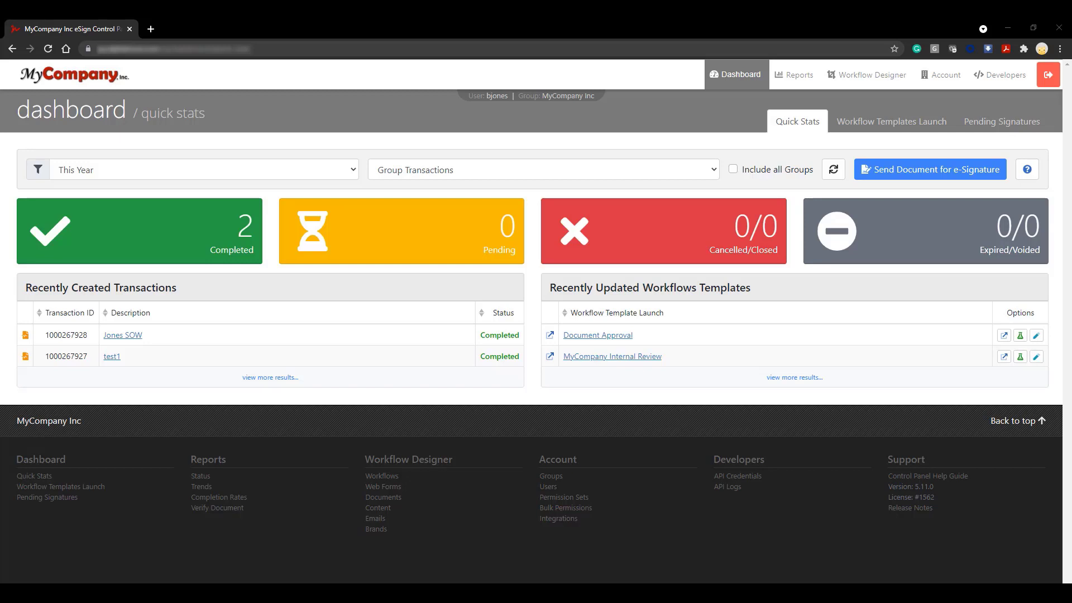
- Start a new sub-group under the My Company Internal group in the account's groups and name it Human Resources
left_click(941, 75)
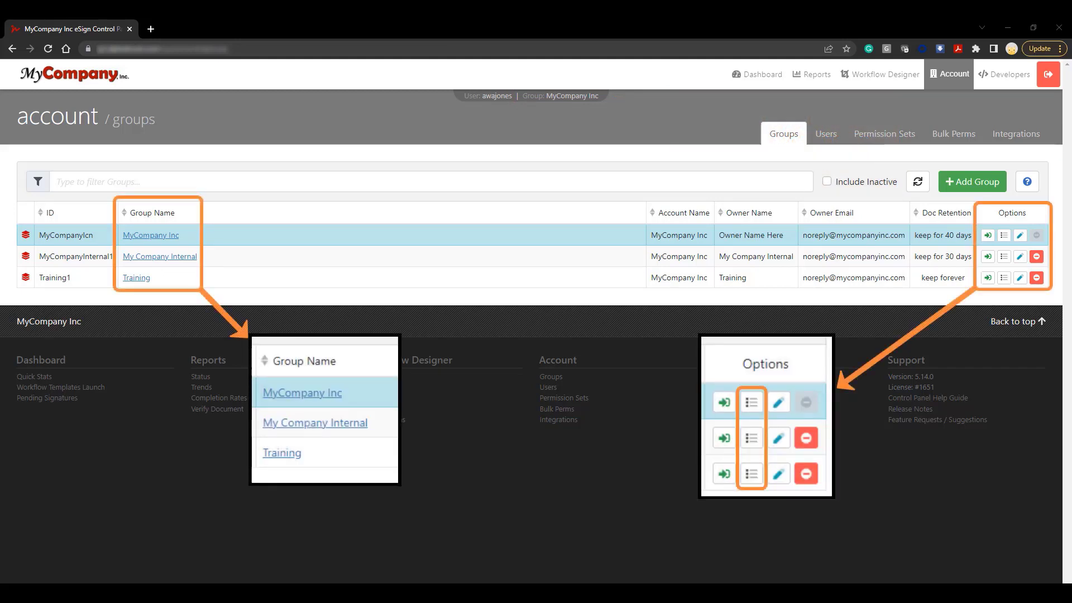
left_click(1005, 256)
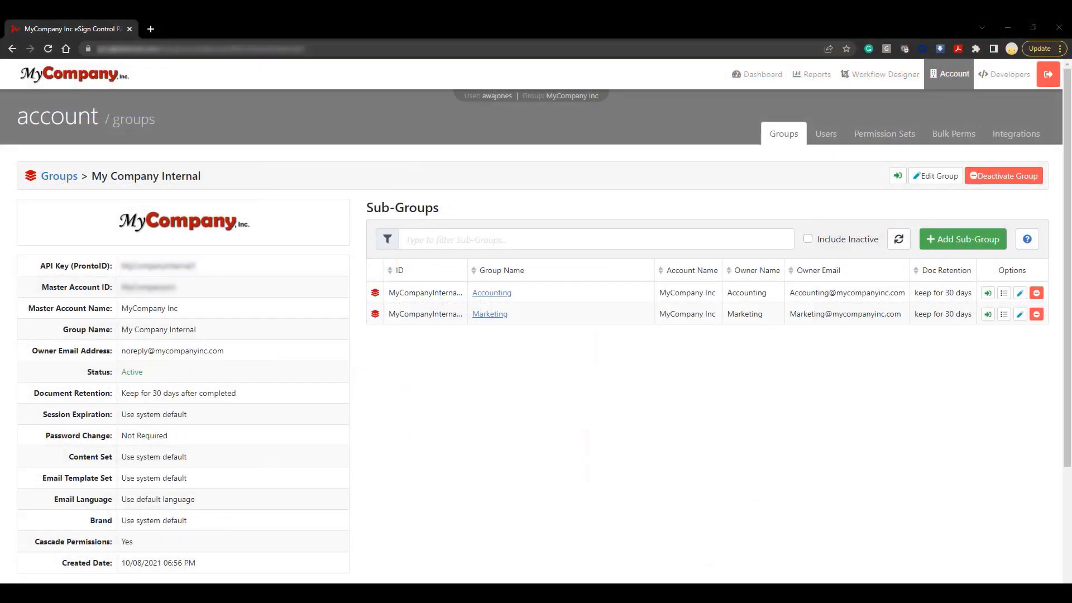
left_click(976, 252)
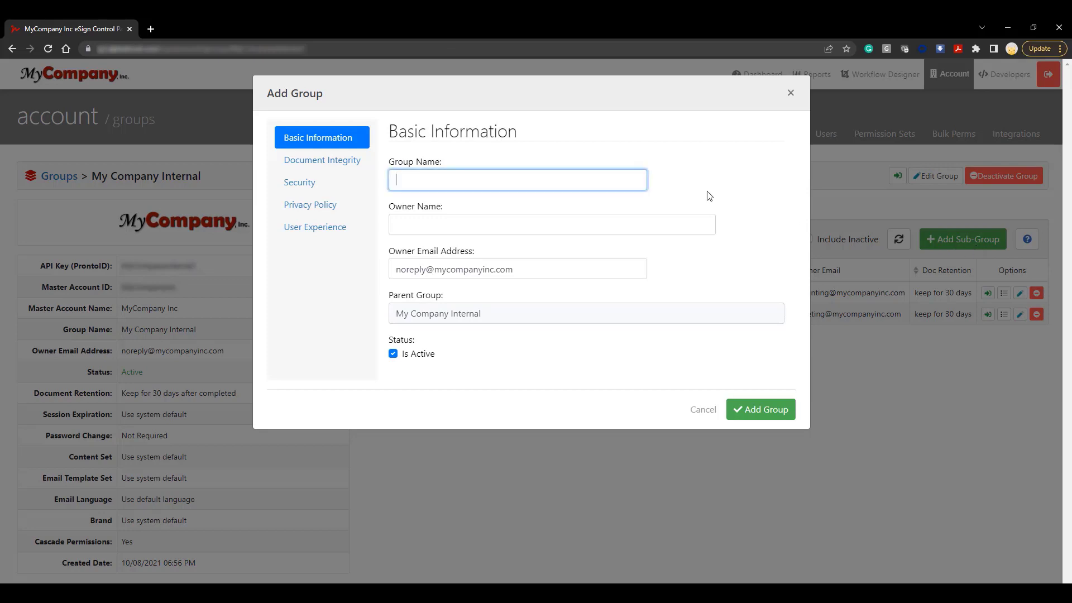
type("Human Resources")
key("Tab")
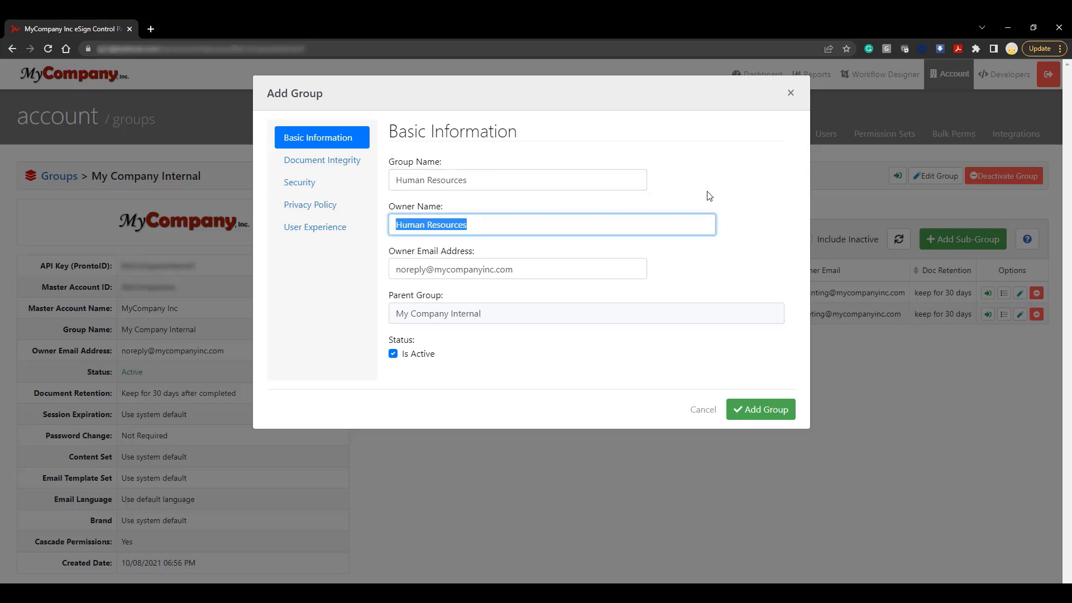
- Replace the mailbox name in the sub-group's owner e-mail address with HR, keeping the company domain
key("Tab")
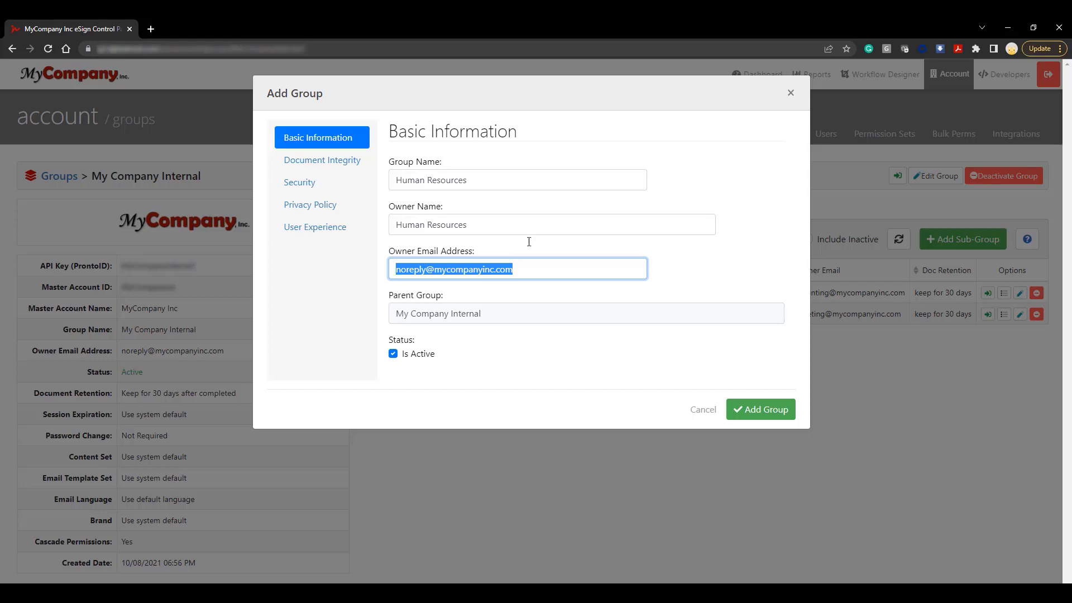
left_click(425, 271)
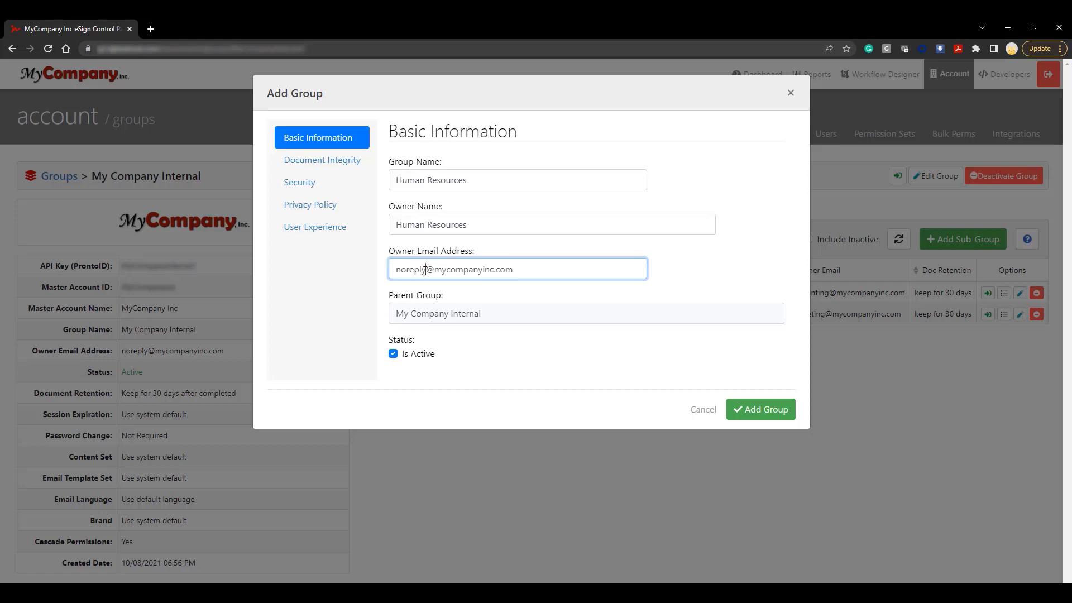
double_click(426, 270)
type("HR")
left_click(682, 211)
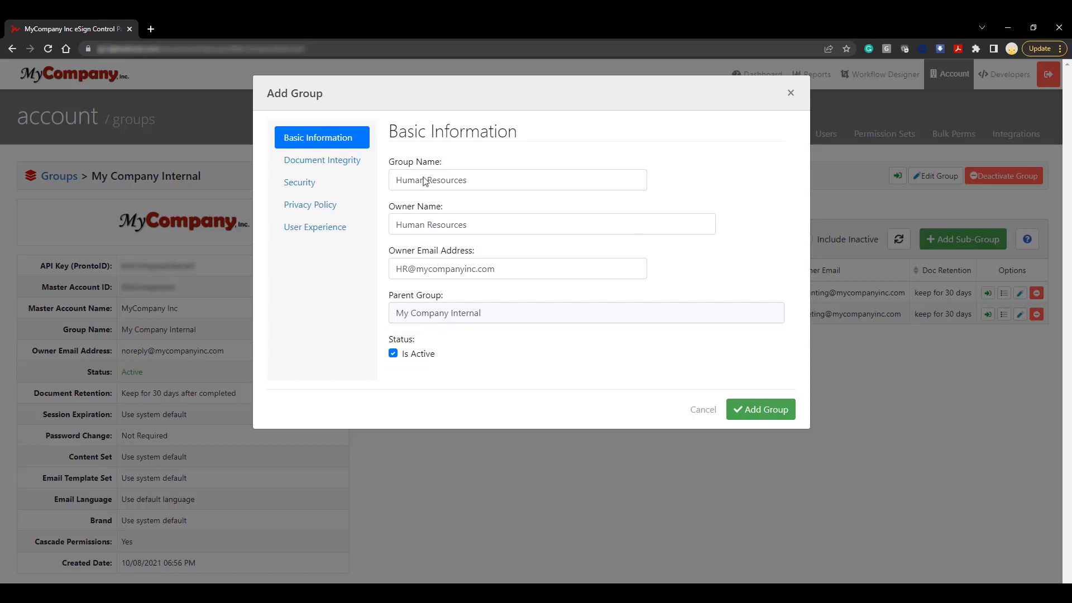
- Set the new group's document retention to 30 days after completion
left_click(360, 165)
left_click(460, 175)
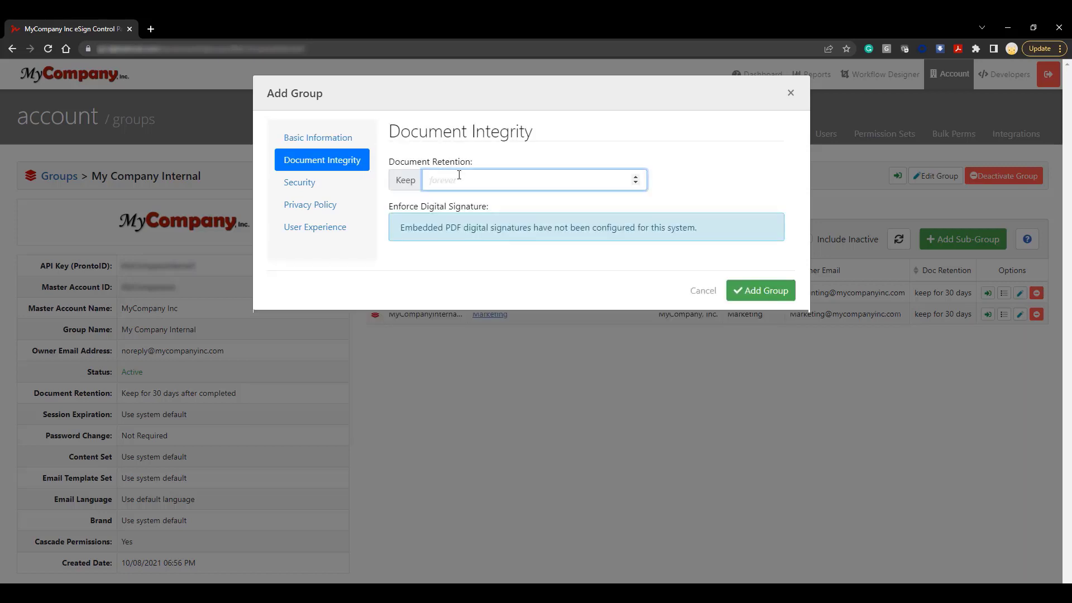
type("30")
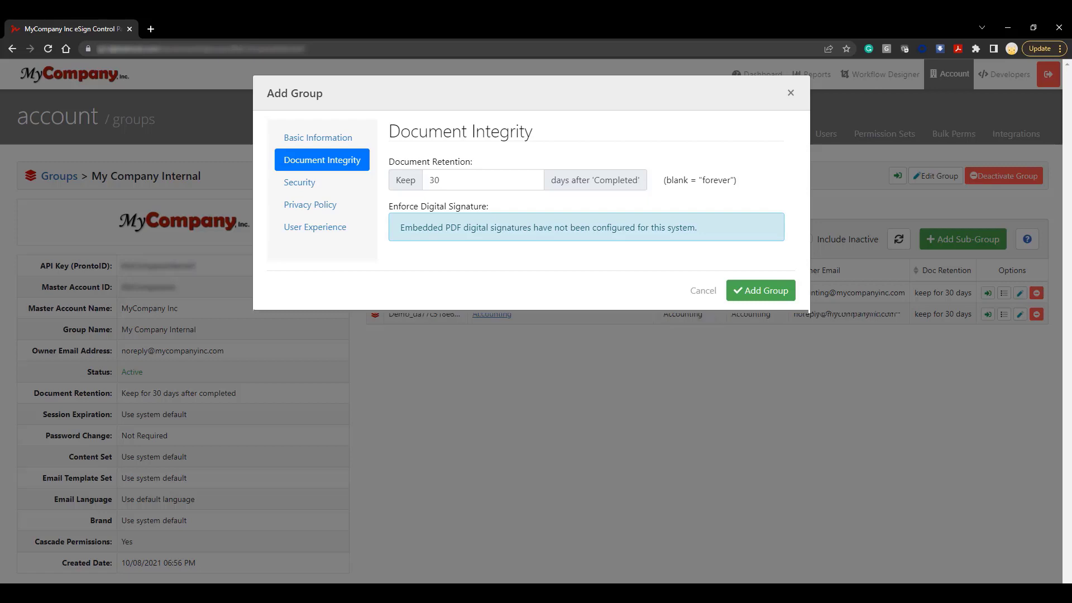
- Set the group's session expiration to 15 minutes and require users to change their password after 30 days
left_click(304, 185)
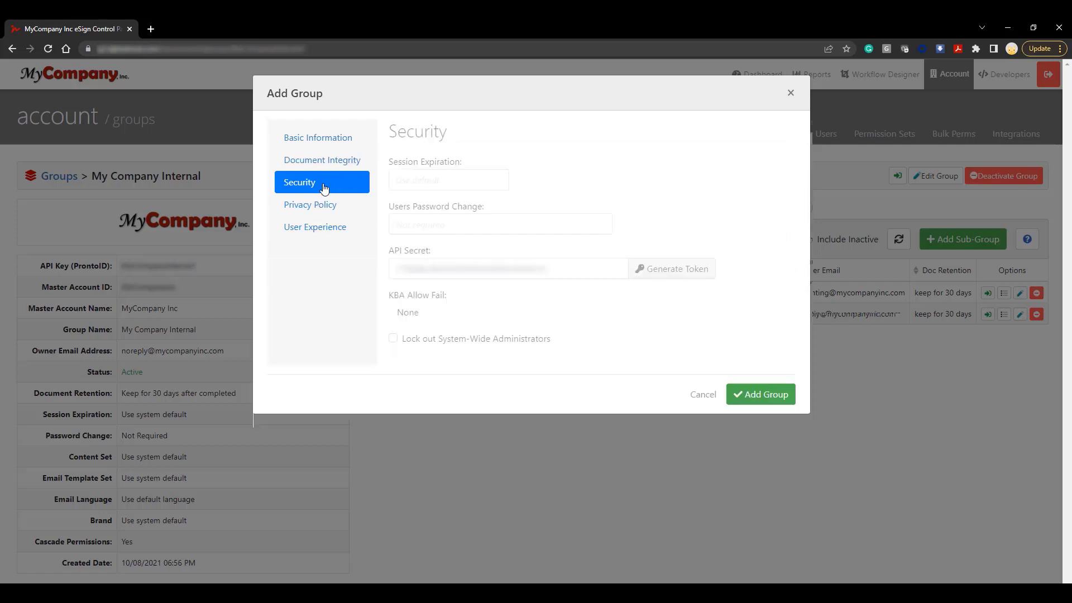
left_click(464, 180)
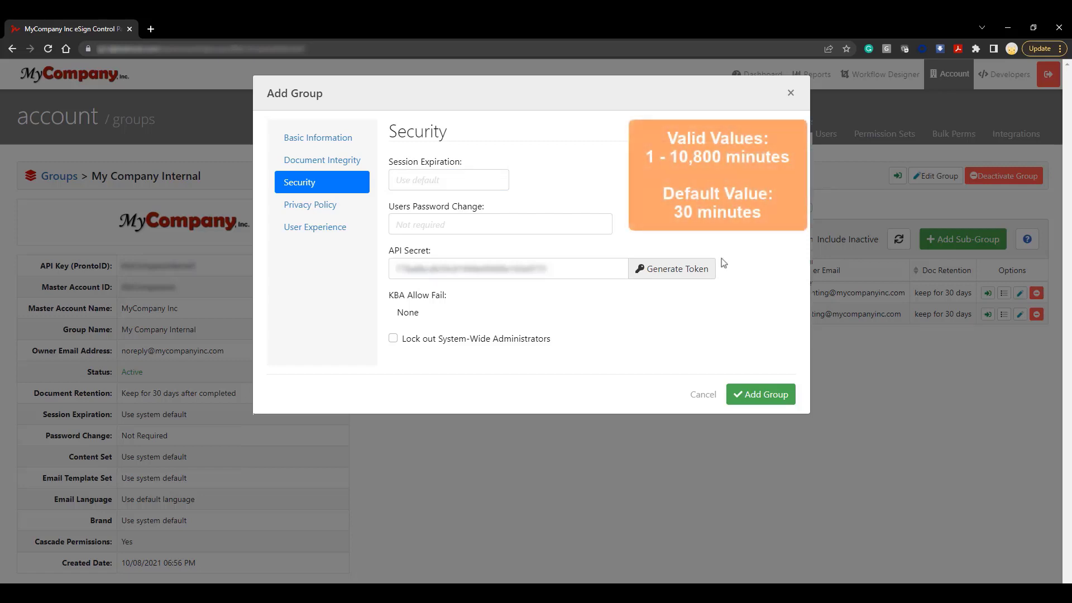
left_click(499, 180)
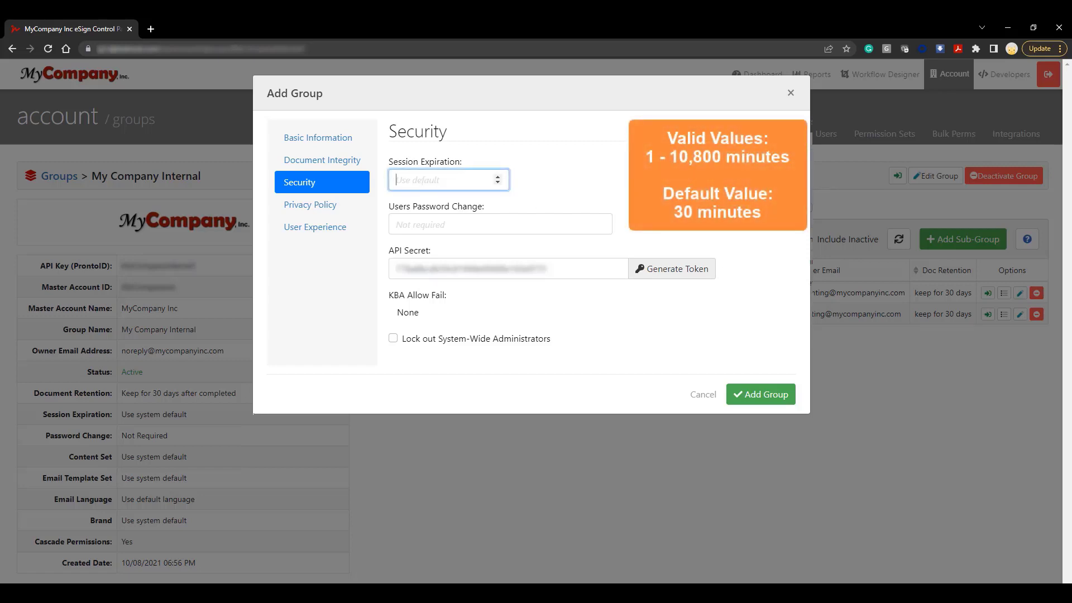
type("15")
left_click(601, 218)
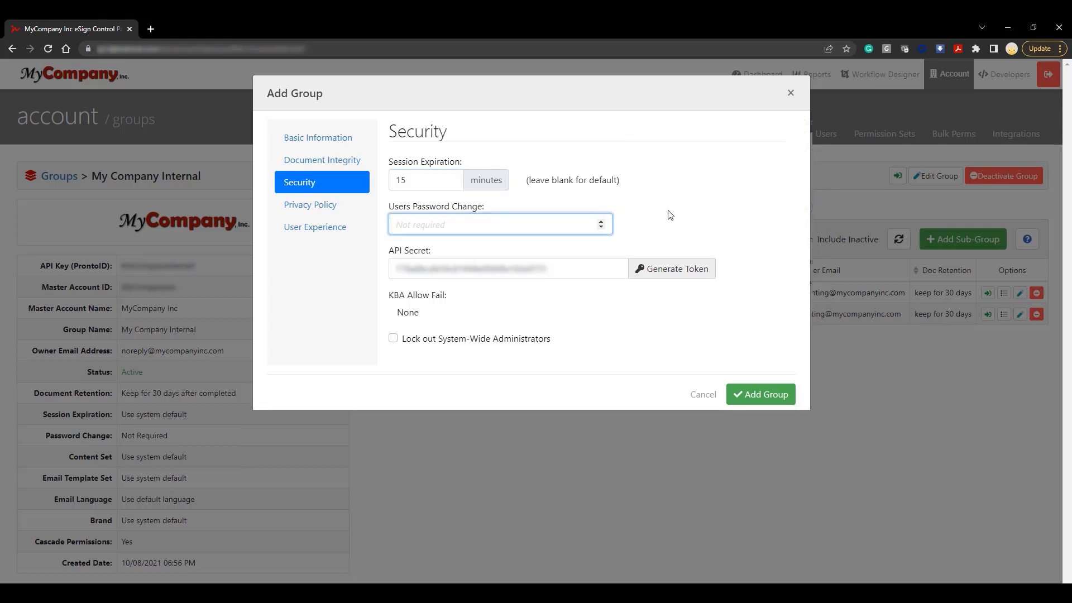
type("30")
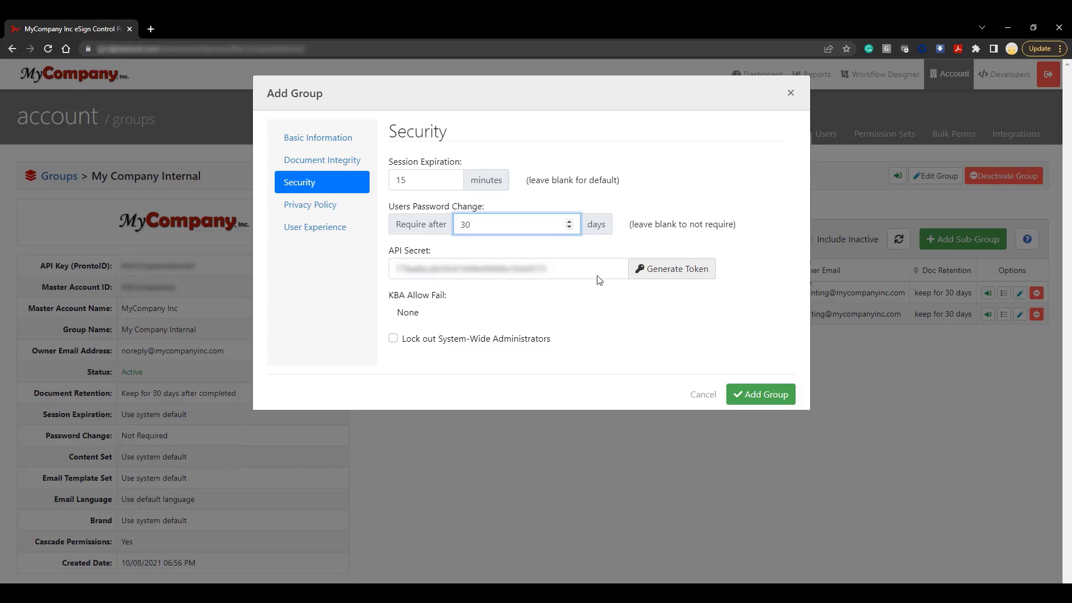
- Toggle the system-wide administrator lockout and the privacy policy option on and back off
left_click(393, 338)
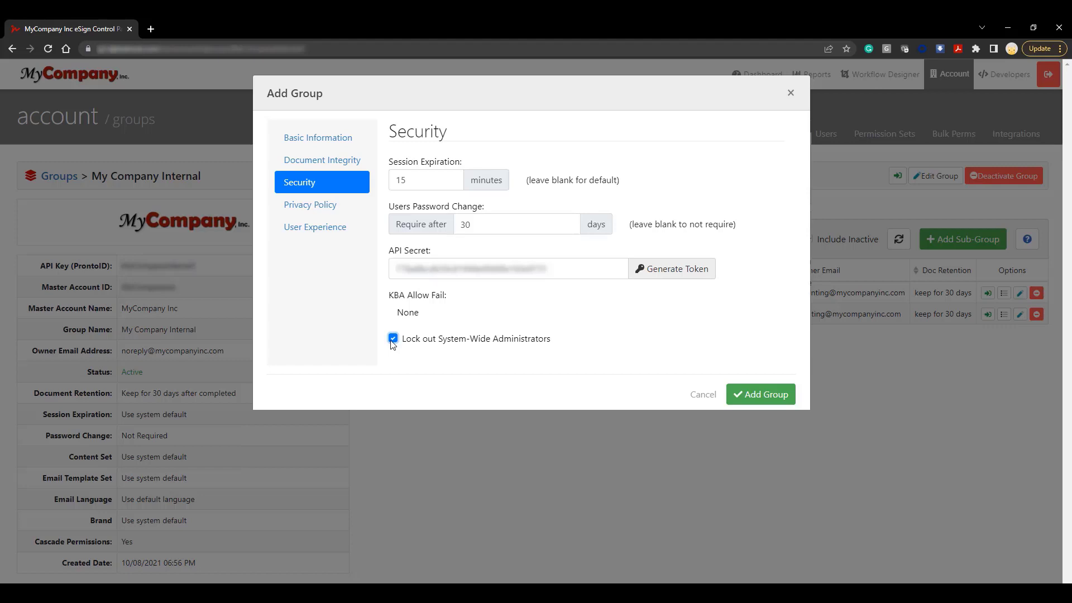
left_click(393, 340)
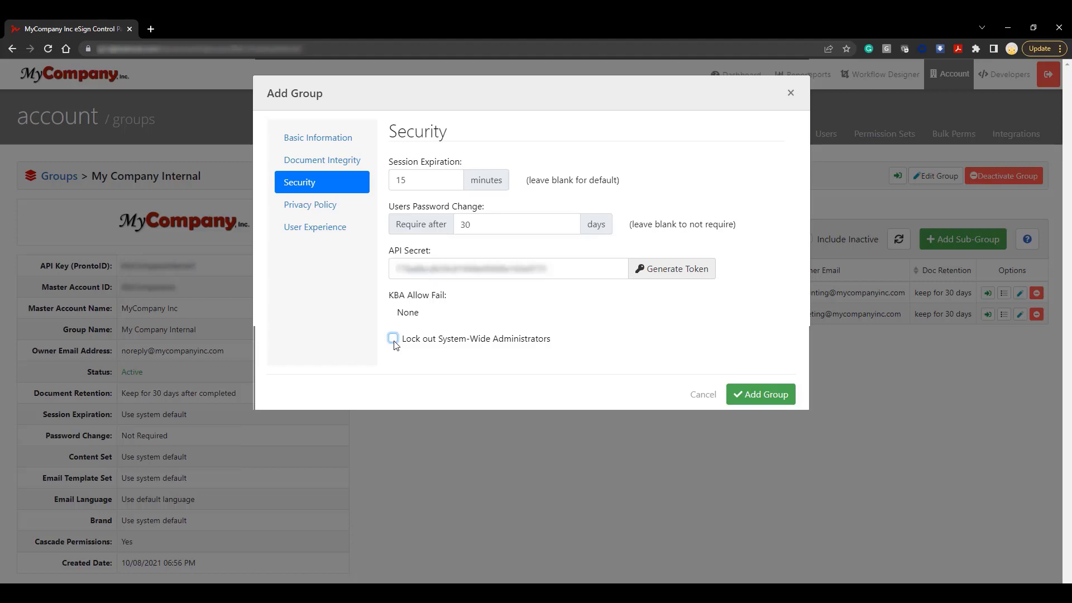
left_click(350, 210)
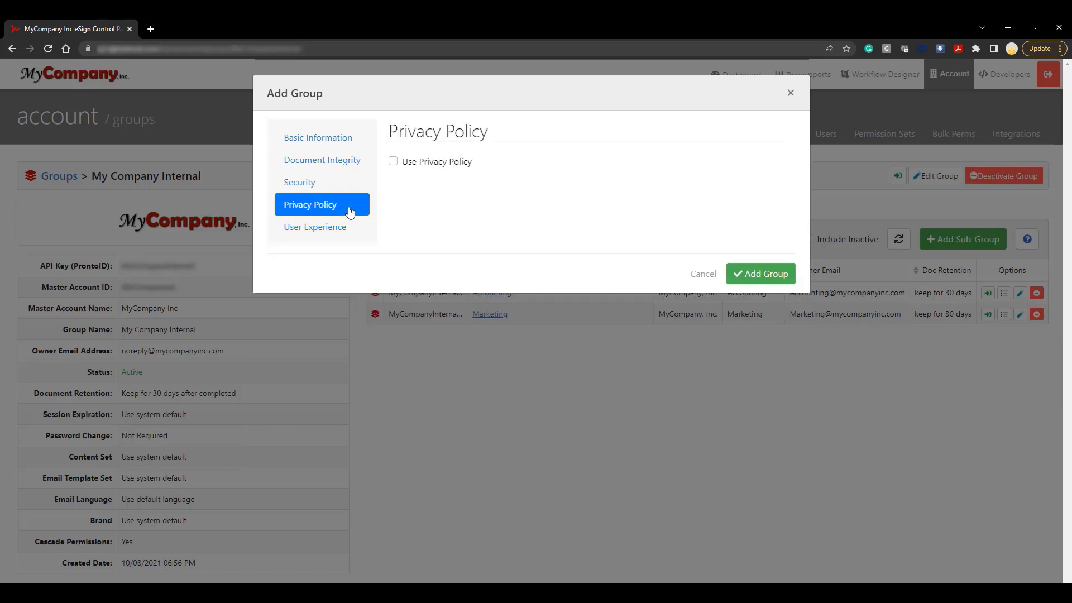
left_click(394, 162)
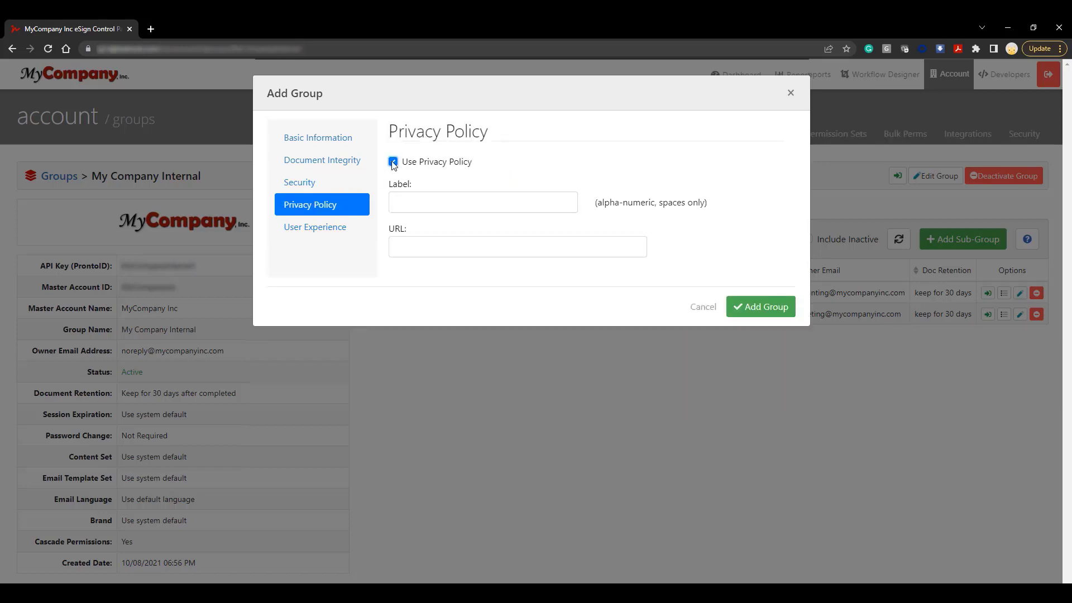
left_click(393, 163)
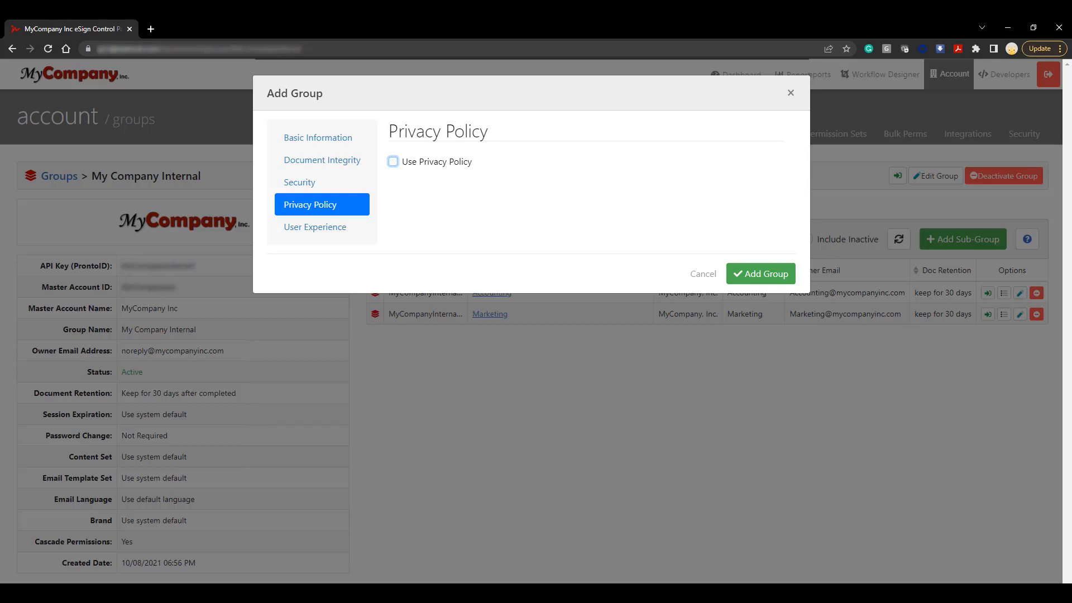
- Set both the brand and the content set of the group's user experience to MyCompanyInternal
left_click(354, 234)
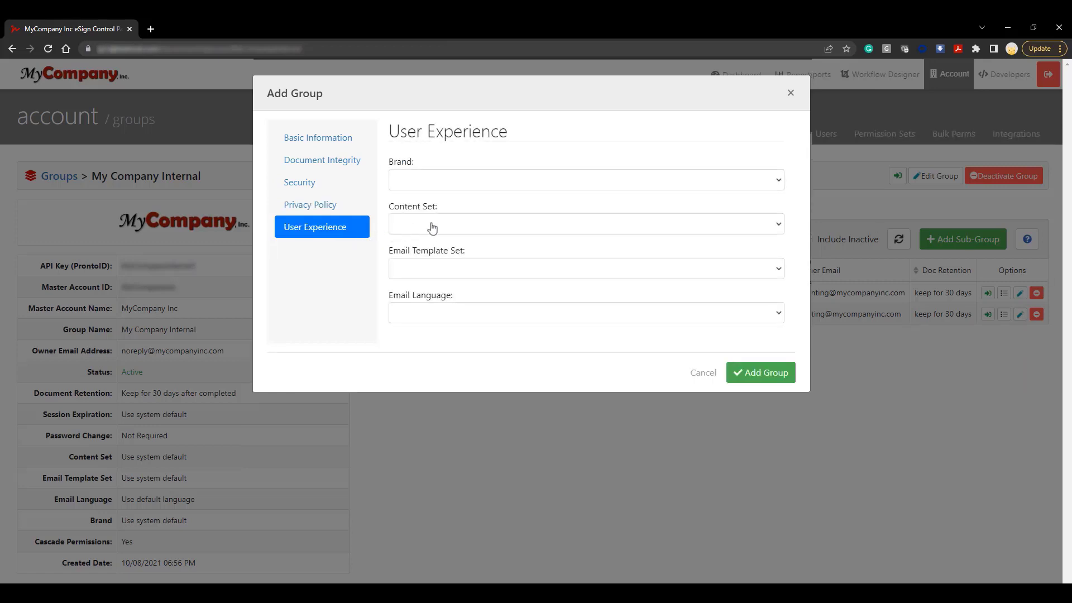
left_click(768, 181)
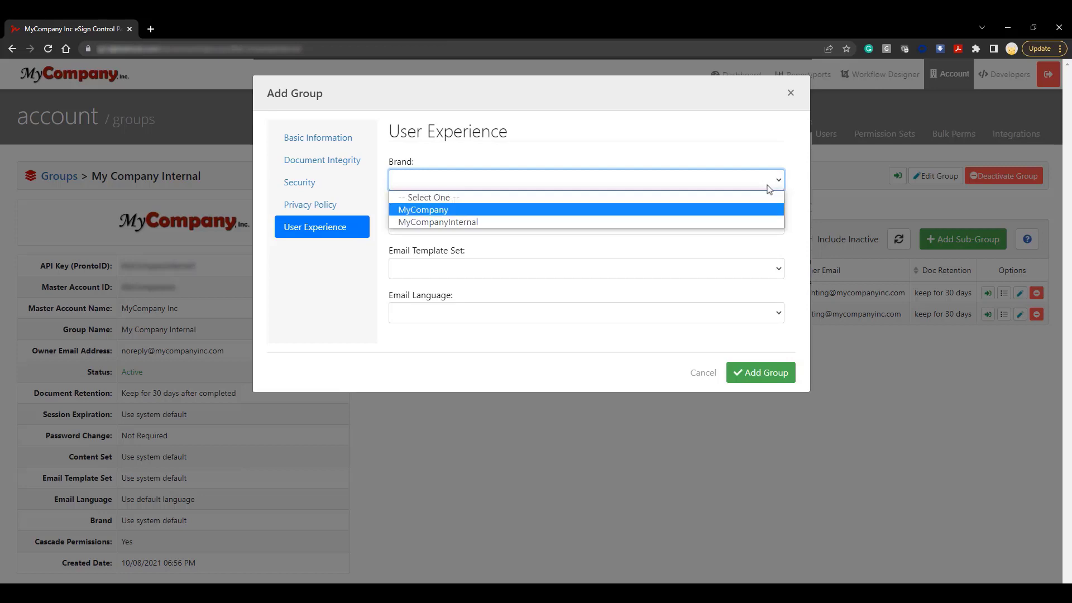
left_click(778, 221)
left_click(780, 229)
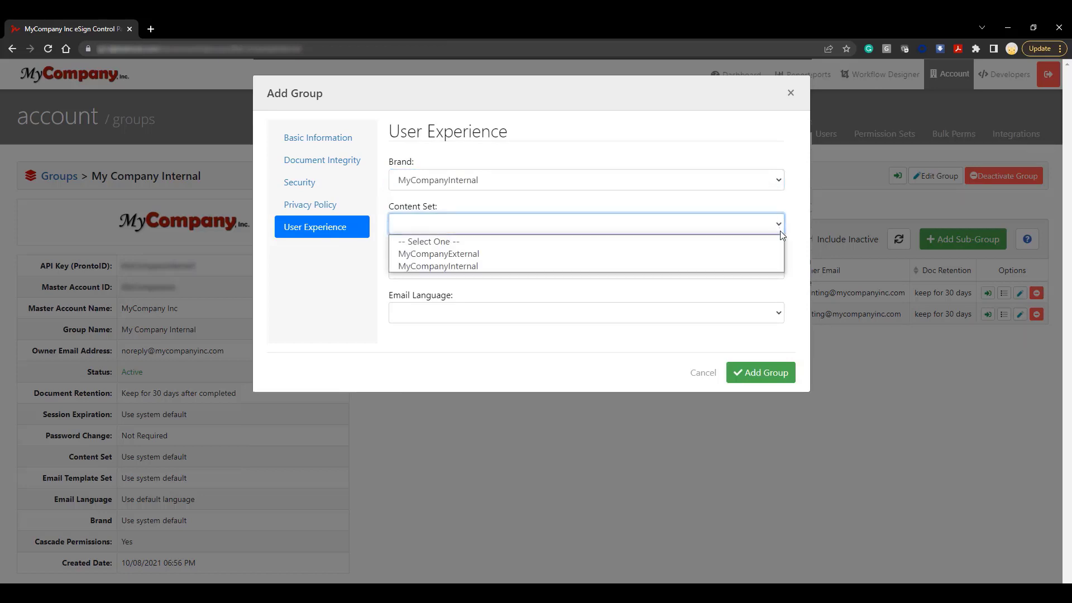
left_click(778, 266)
left_click(778, 269)
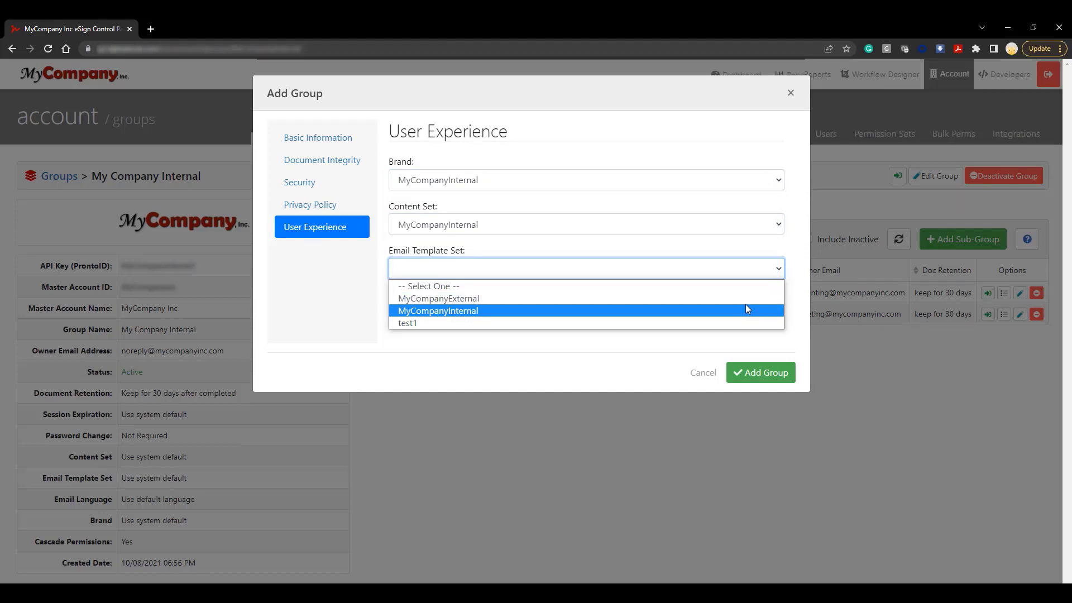
left_click(746, 289)
left_click(761, 316)
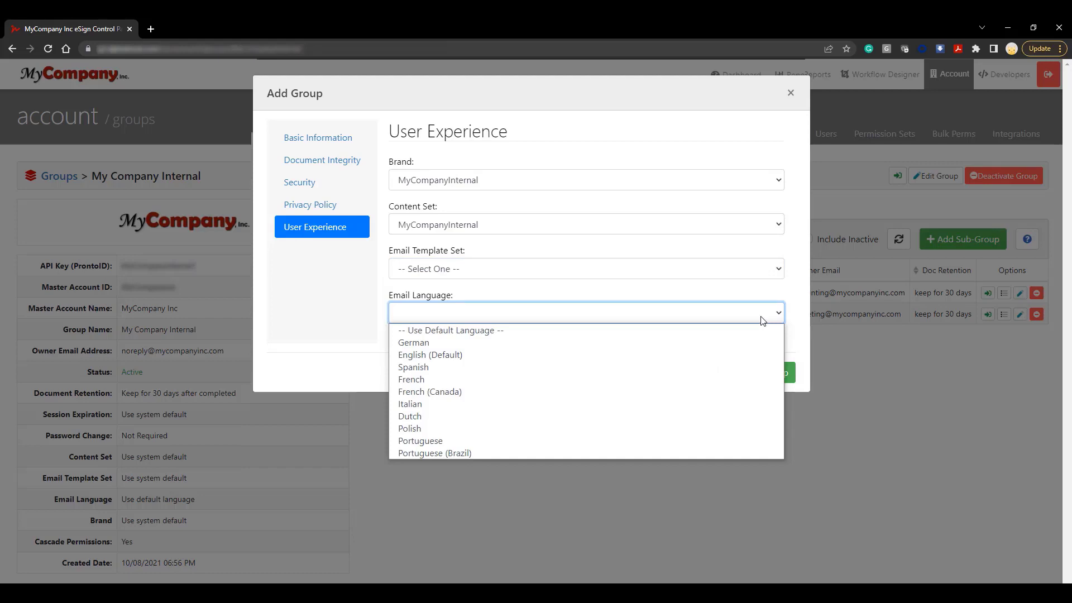
left_click(762, 319)
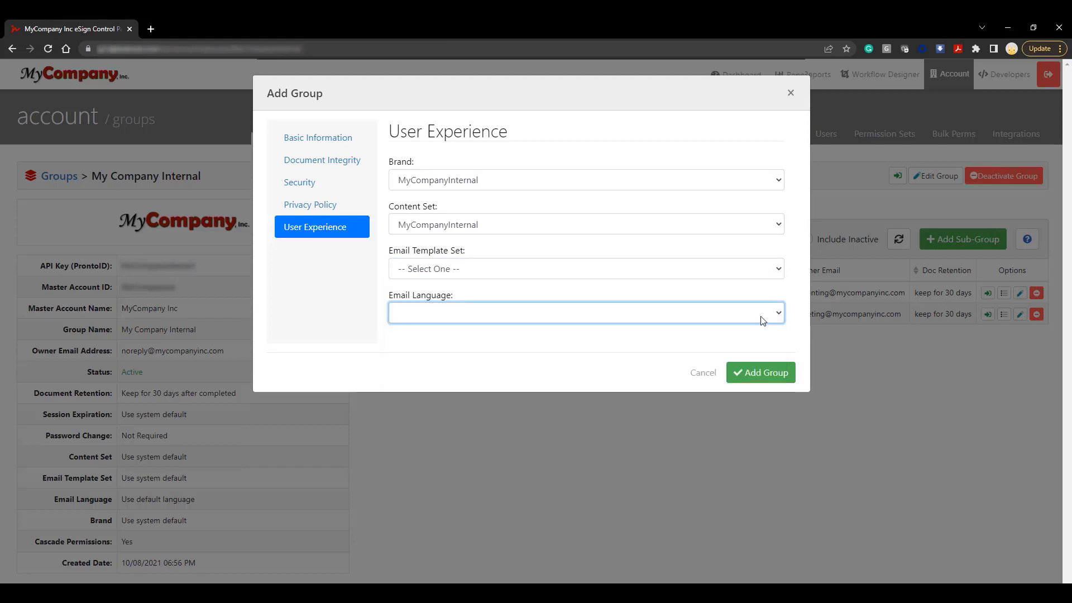
- Set the email template set to MyCompanyInternal with Spanish as the email language, and add the group
left_click(768, 273)
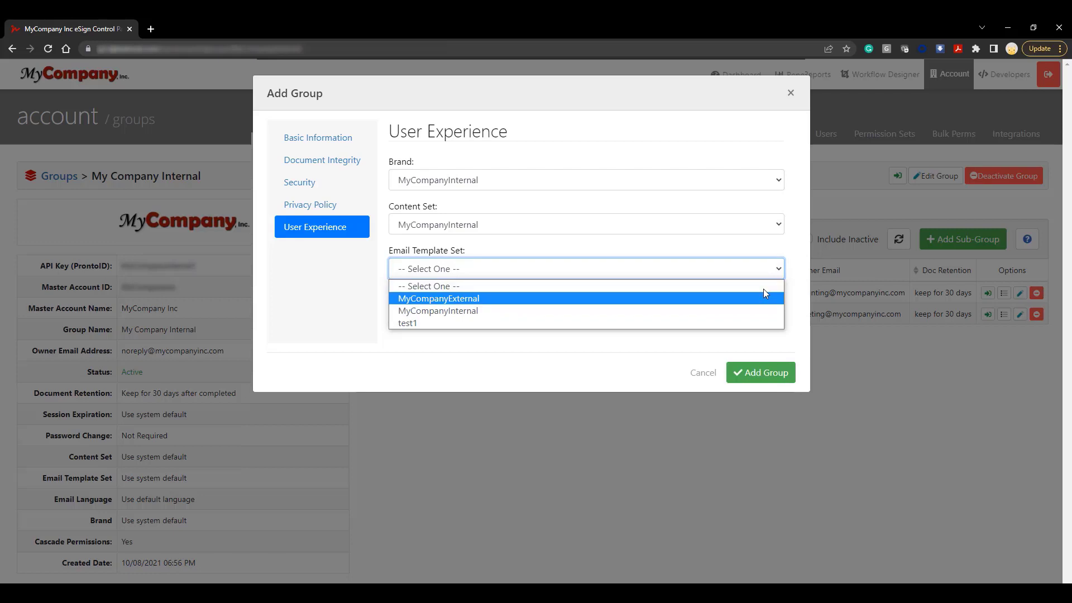
left_click(760, 311)
left_click(760, 317)
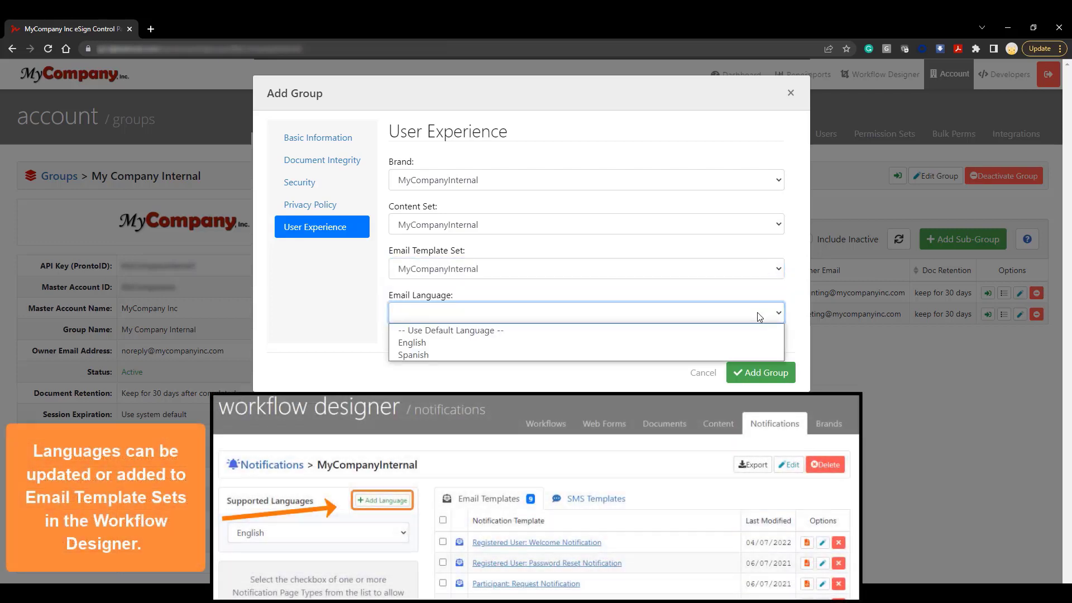
left_click(643, 353)
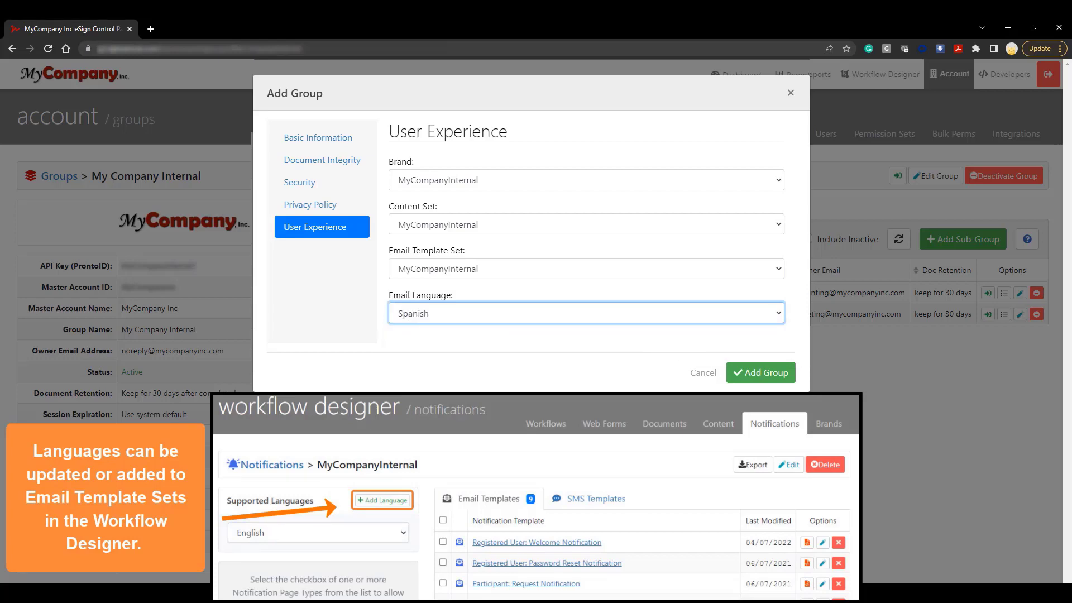
left_click(793, 381)
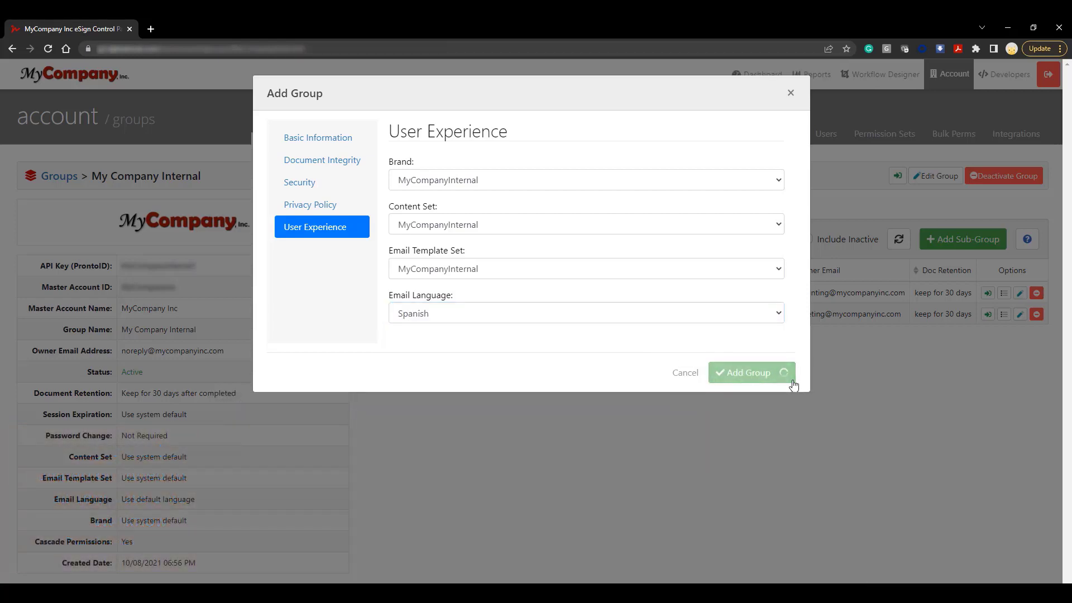